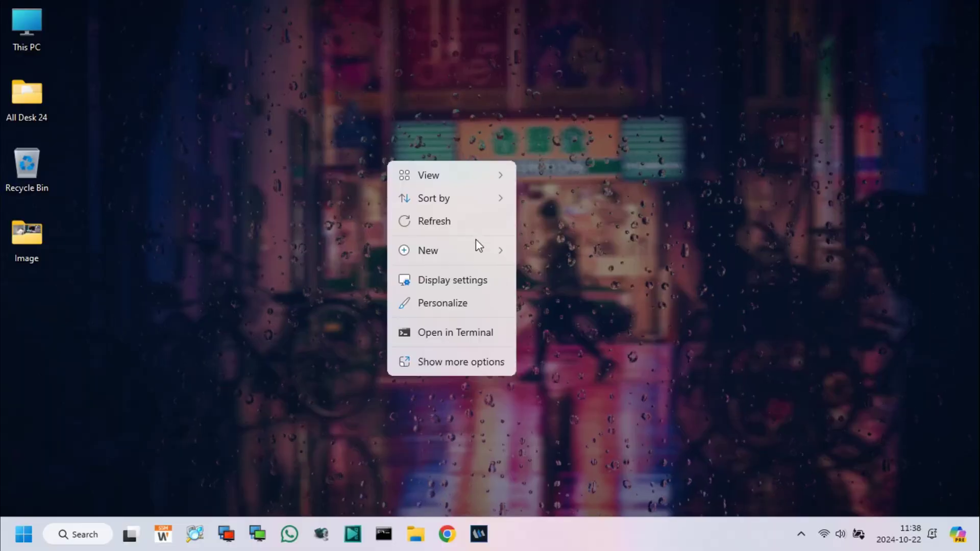
- Refresh the desktop, then launch Chrome under the chosen profile
left_click(428, 220)
right_click(358, 203)
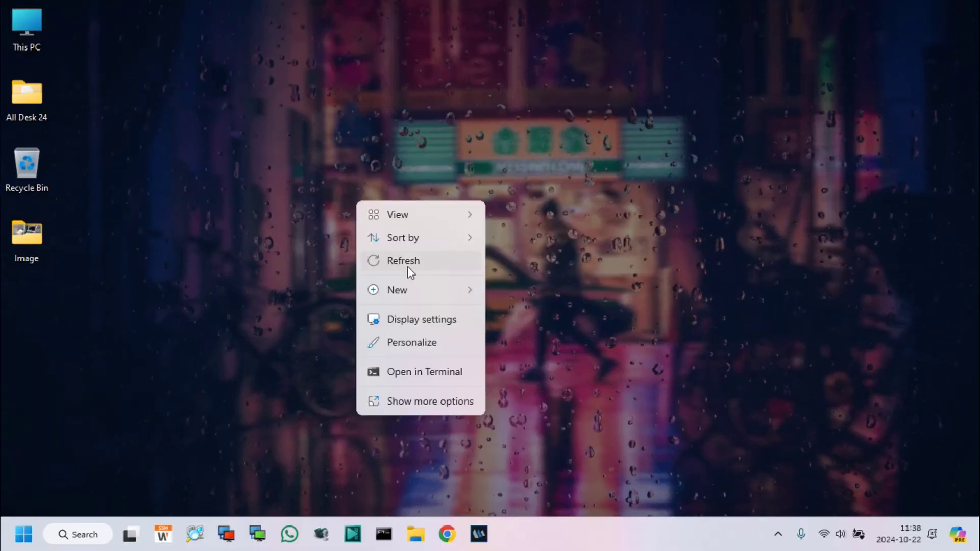
left_click(411, 274)
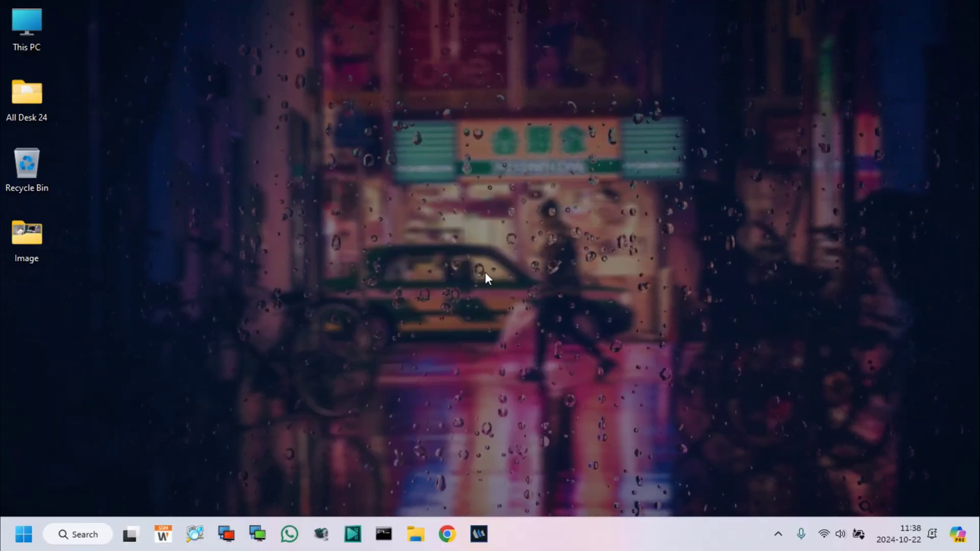
left_click(448, 536)
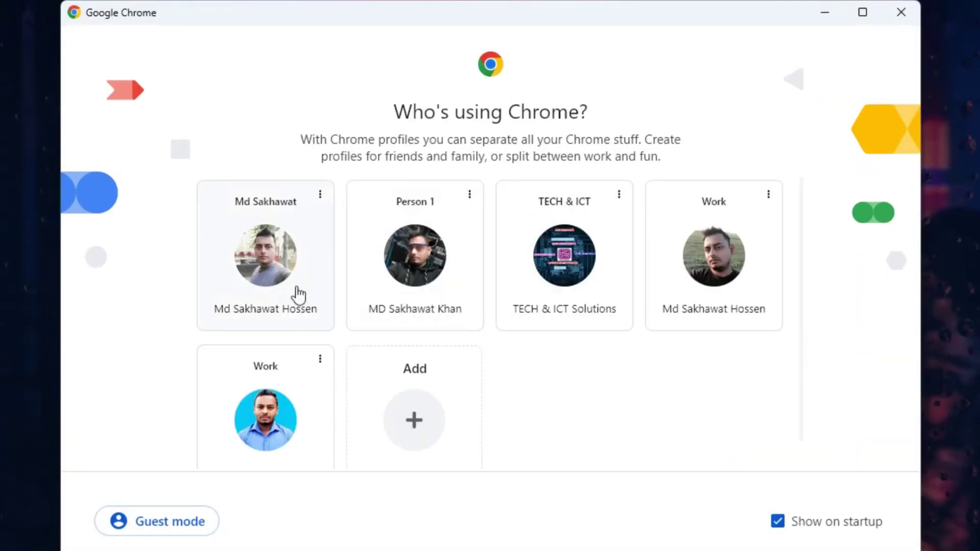
left_click(268, 265)
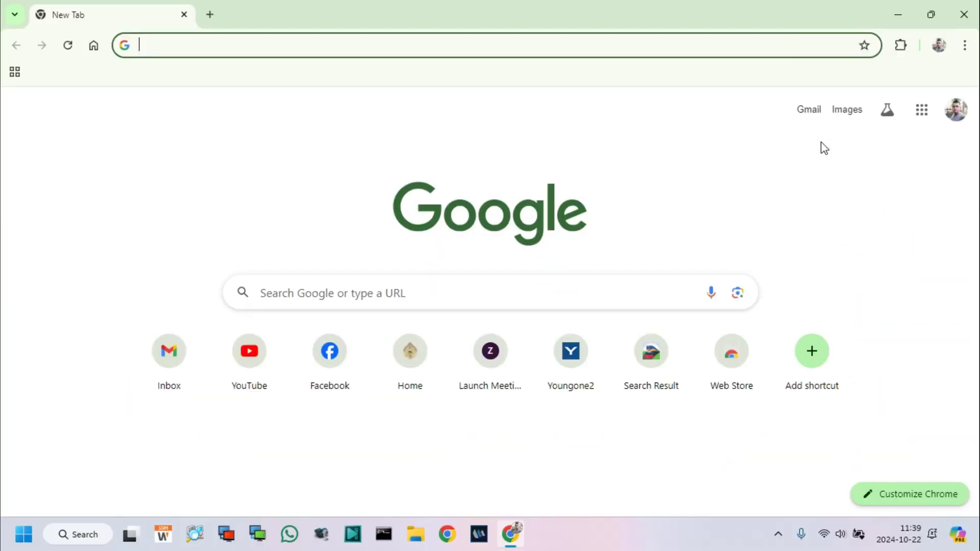
- Check the first account's Drive storage (14.17 GB of 15 GB used), then open another Chrome profile
left_click(923, 114)
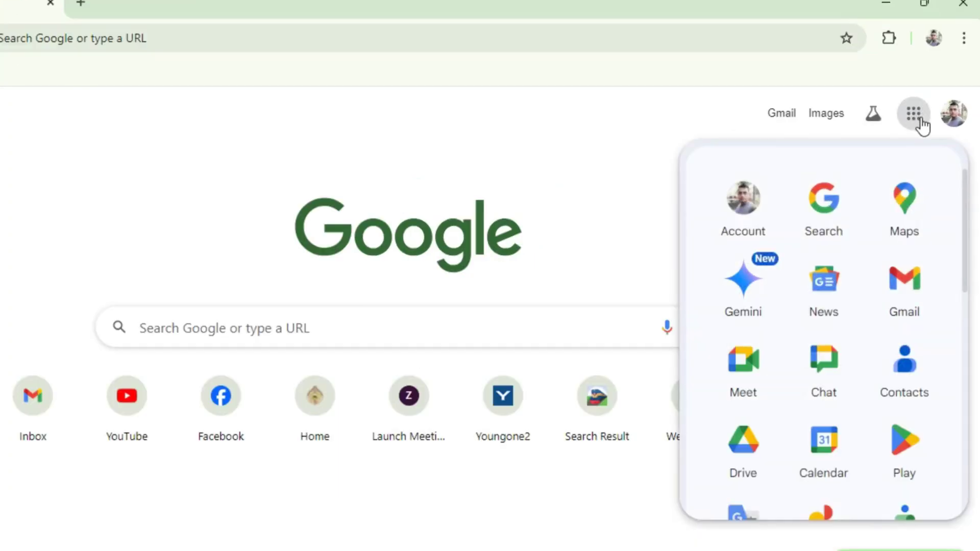
left_click(747, 454)
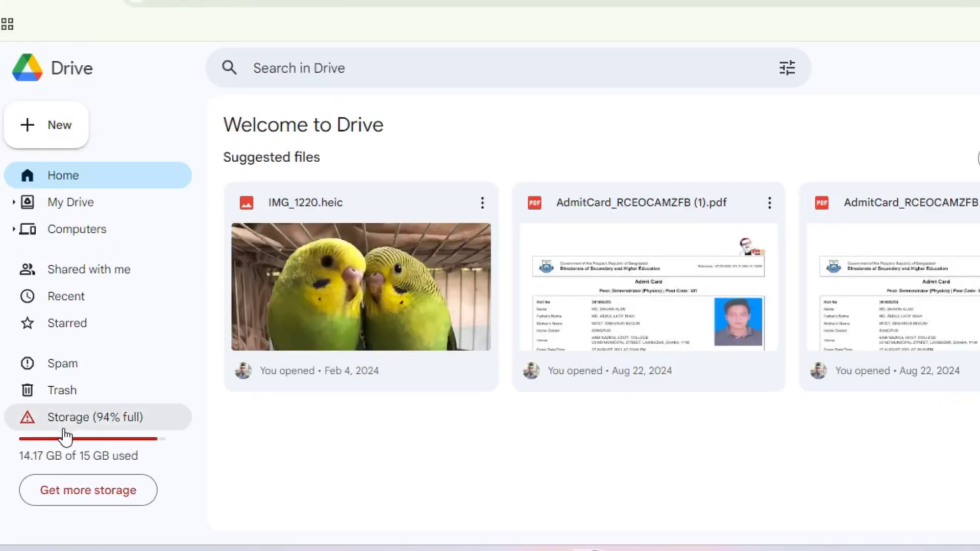
left_click(106, 424)
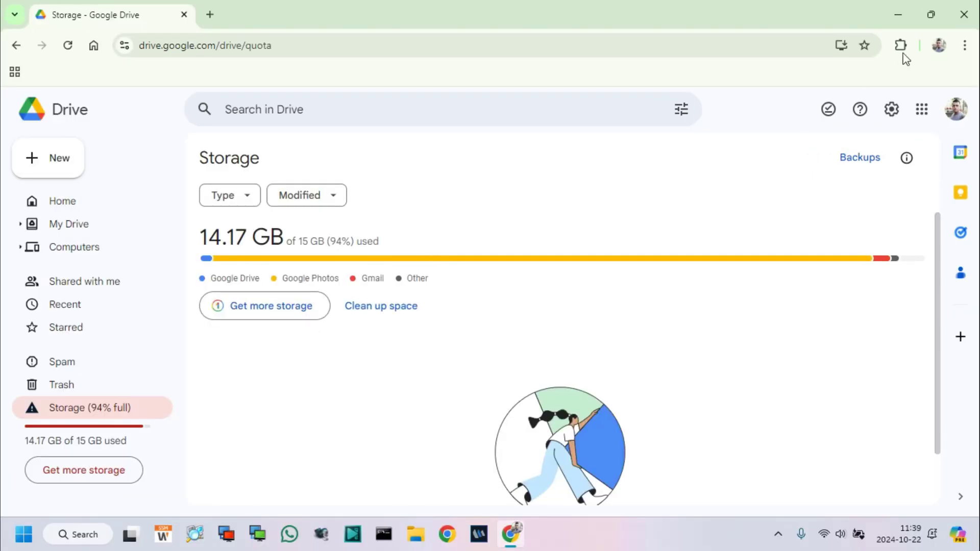
left_click(939, 46)
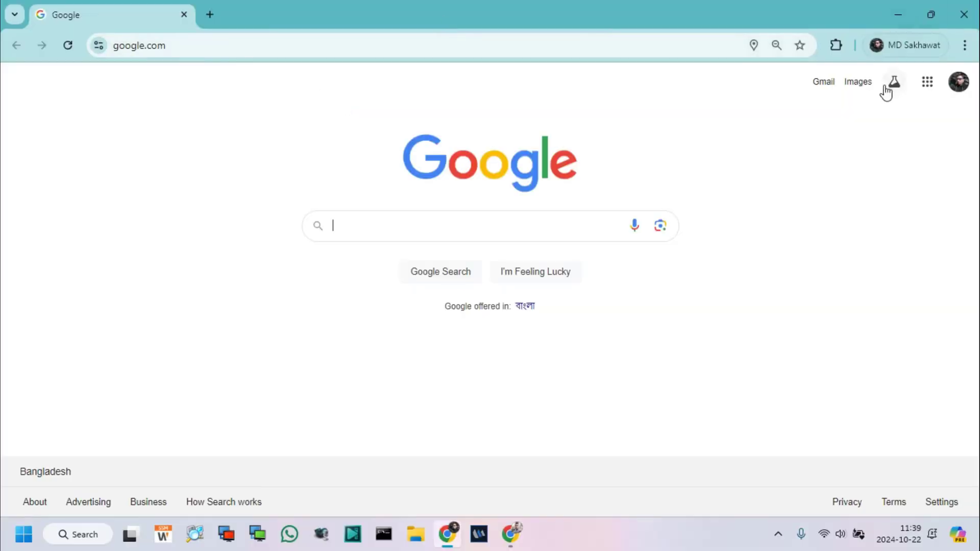
- Open the second account's Drive storage page, showing 5.2 MB of 15 GB used
left_click(928, 87)
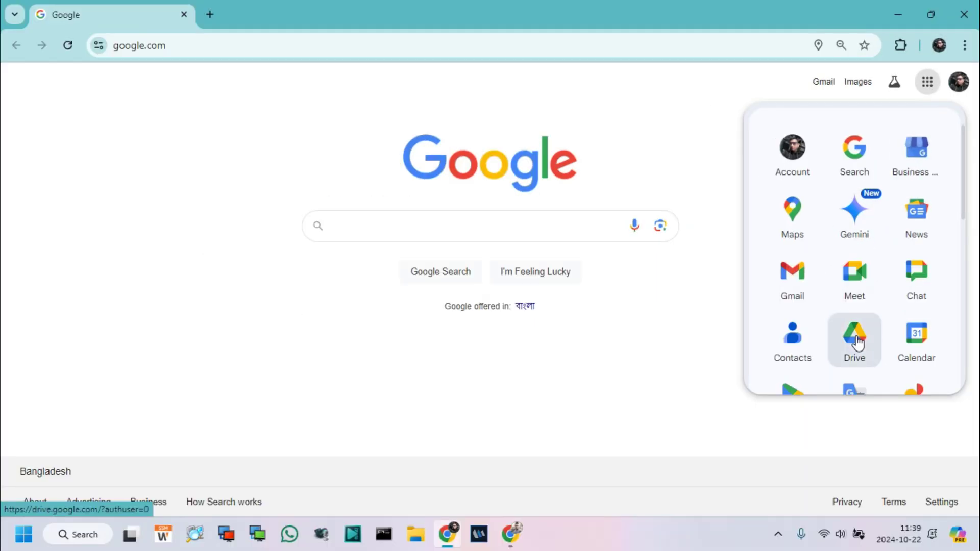
left_click(840, 382)
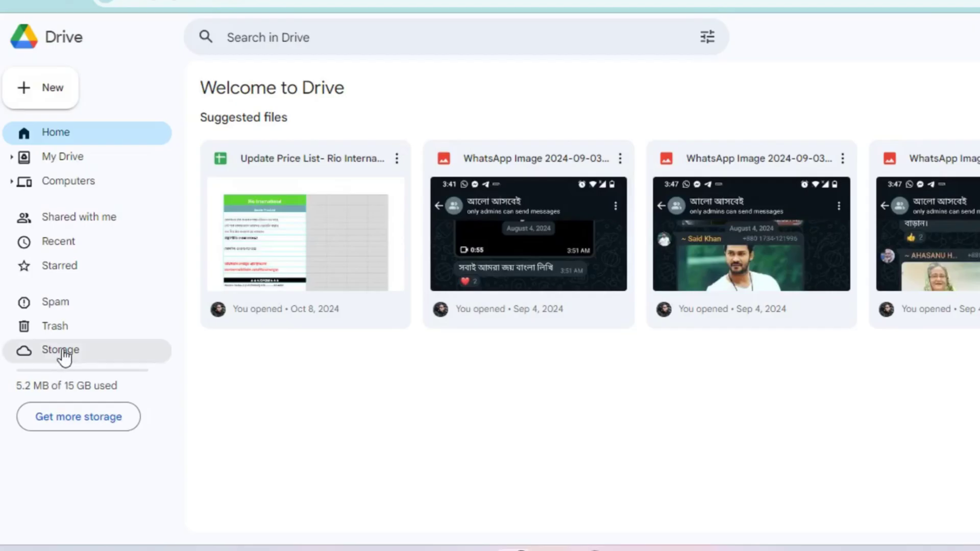
left_click(63, 358)
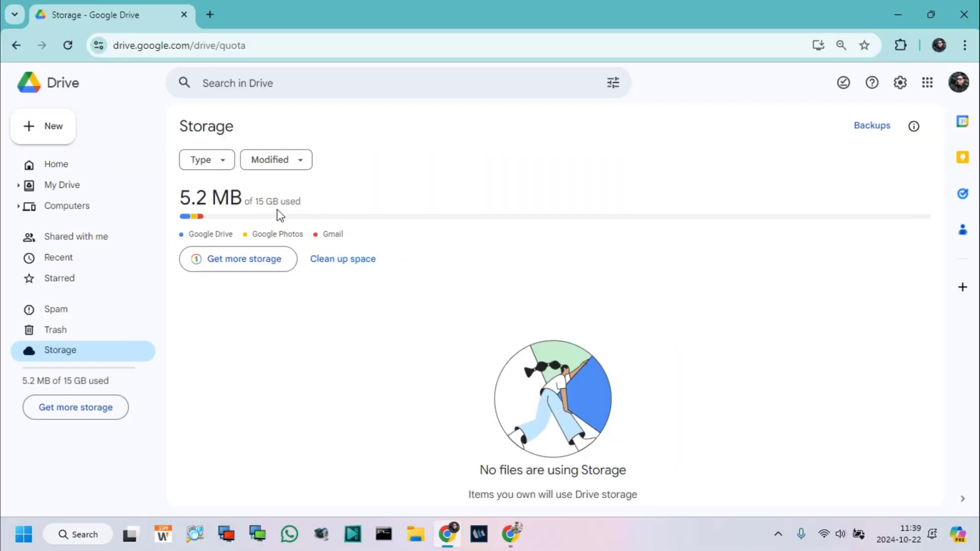
left_click(929, 16)
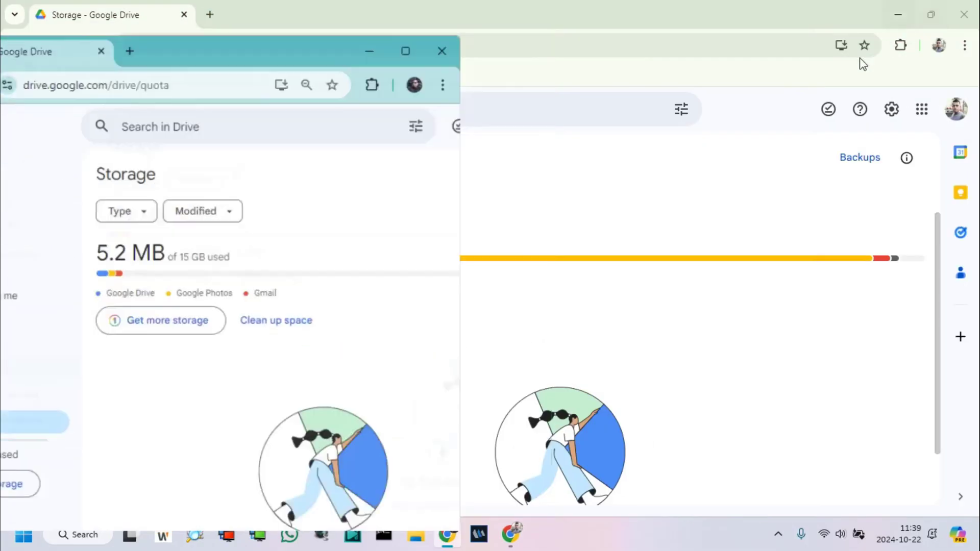
left_click_drag(183, 65, 771, 53)
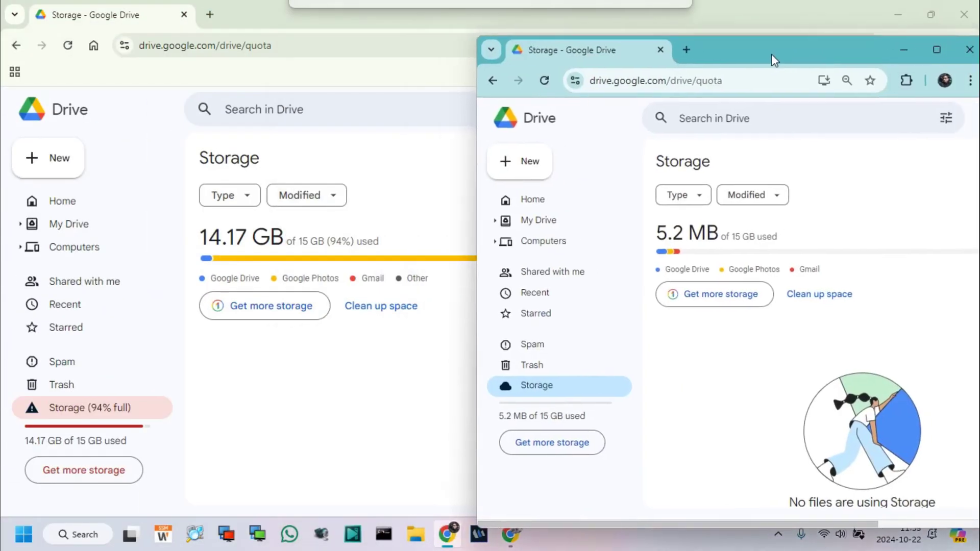
left_click_drag(890, 64, 769, 54)
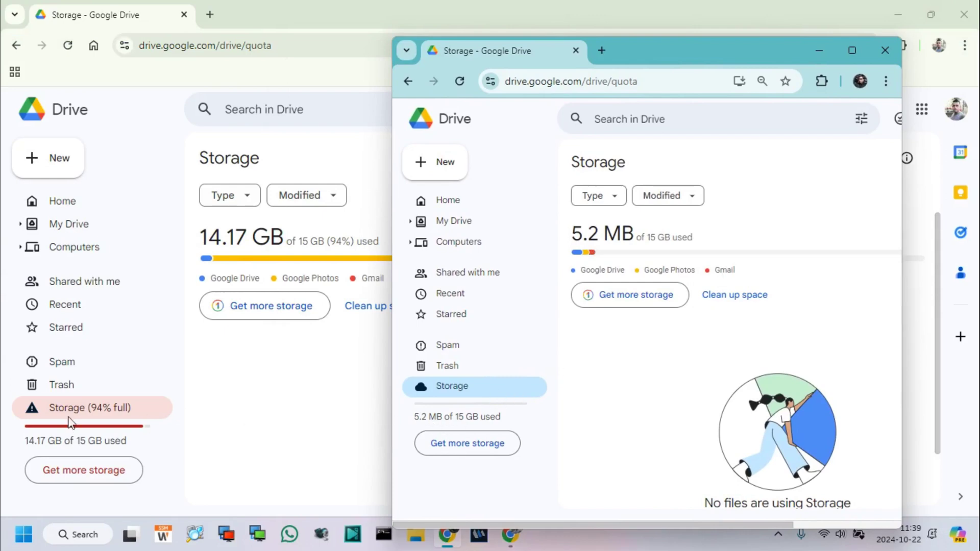
left_click(324, 168)
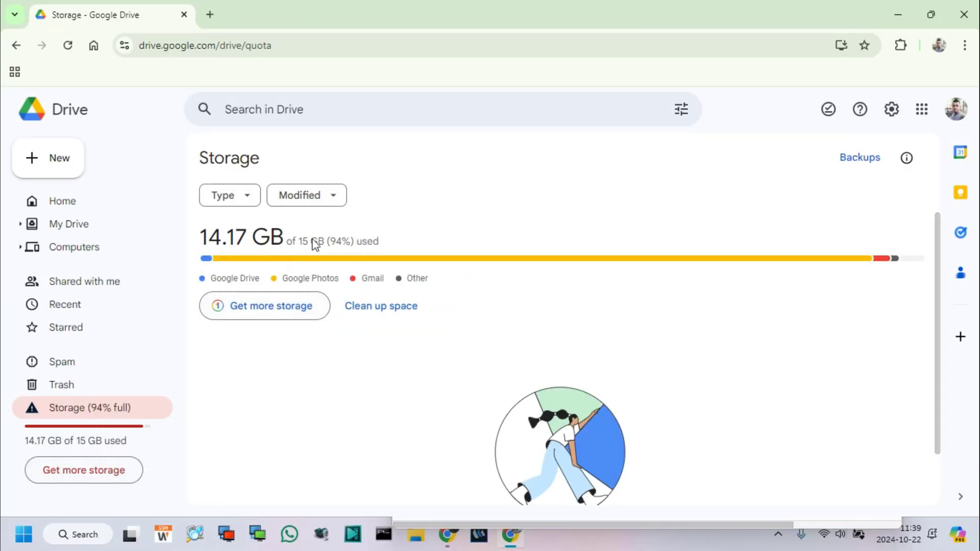
left_click(908, 20)
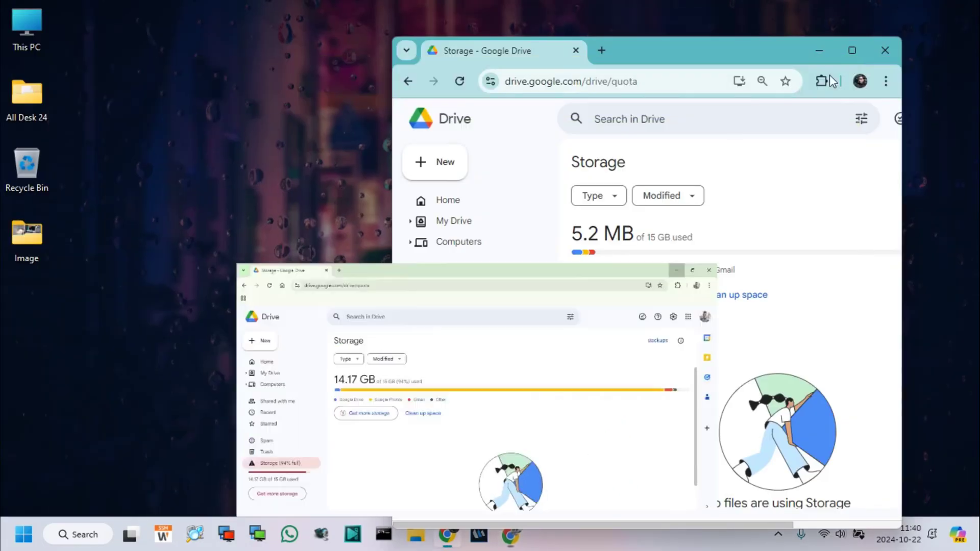
left_click(857, 48)
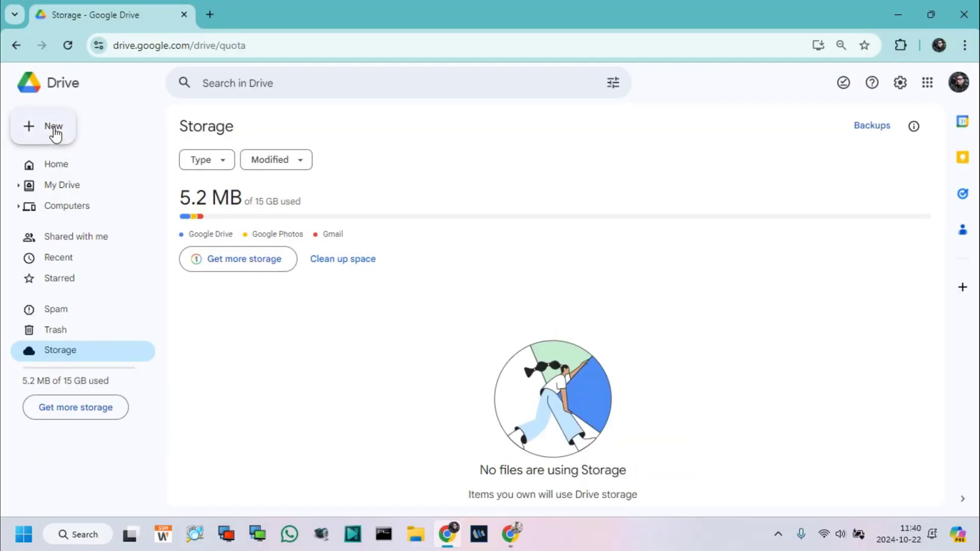
left_click(54, 127)
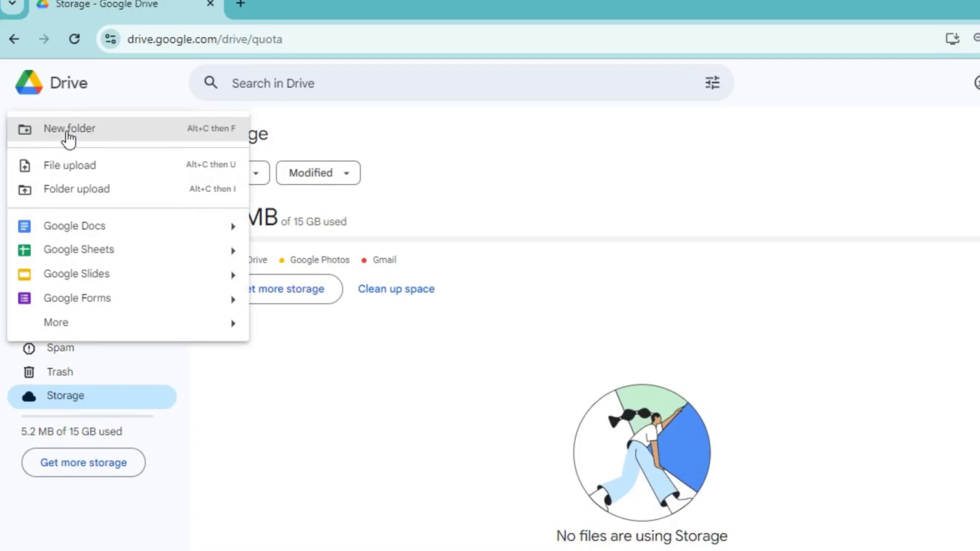
- Create a folder named '15 GB' and view it in My Drive
left_click(67, 132)
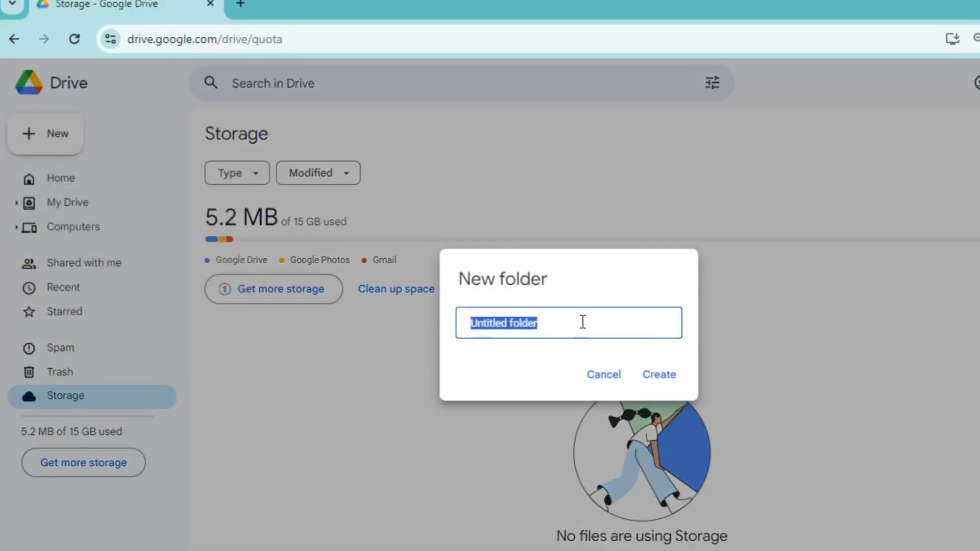
type("15 GB")
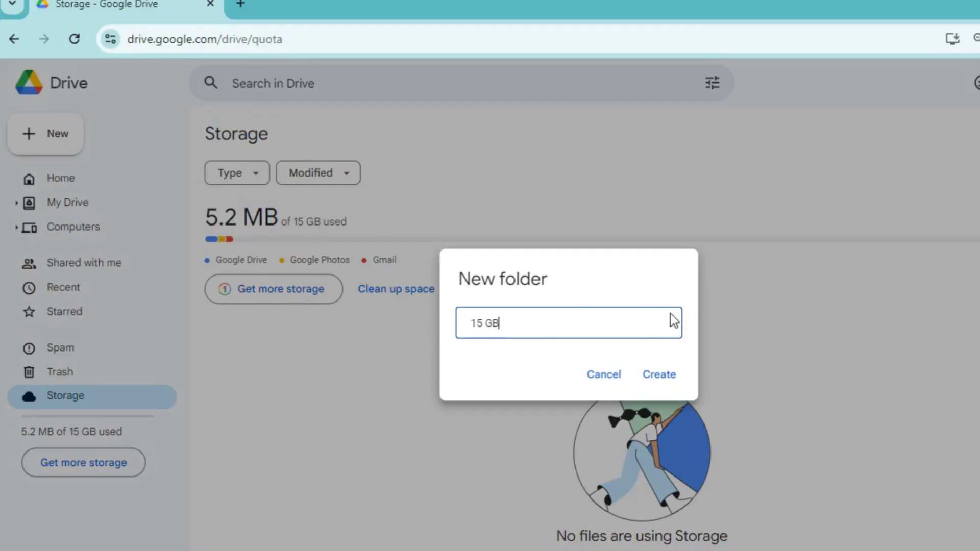
left_click(659, 377)
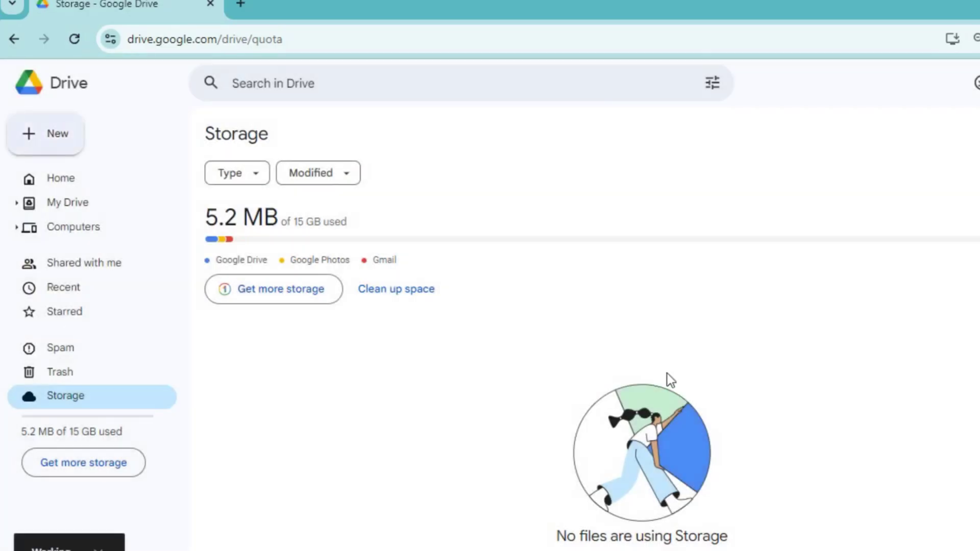
left_click(89, 201)
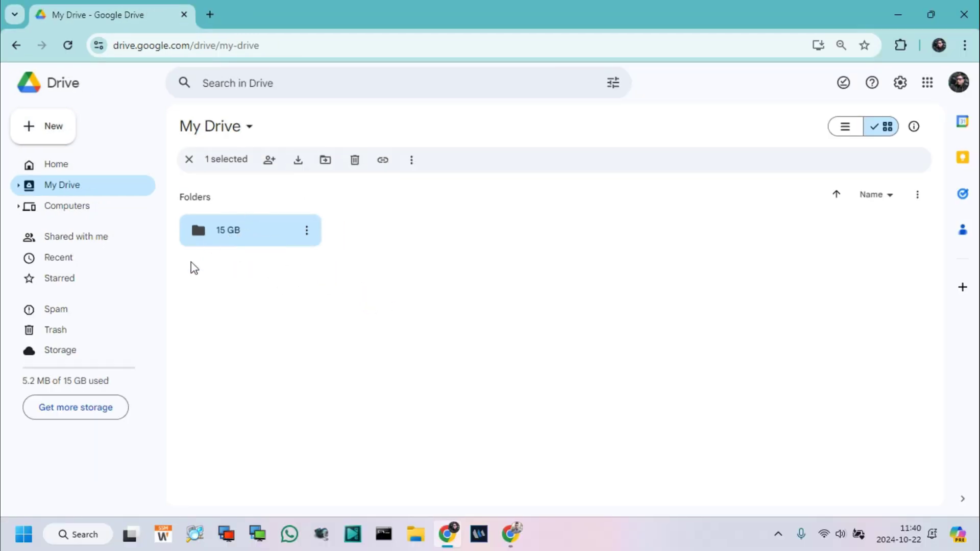
- Share the '15 GB' folder with the other Google account as Editor and send the invitation
left_click(307, 233)
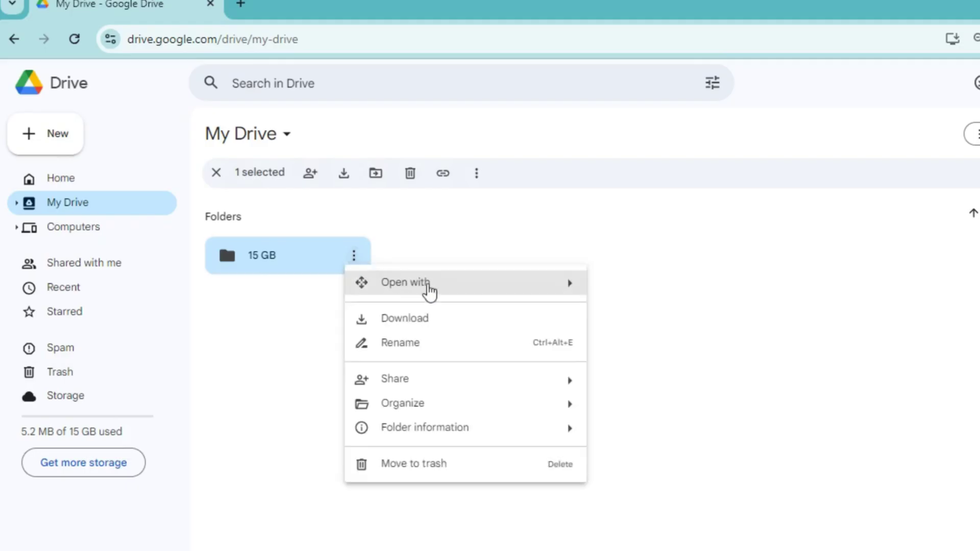
mouse_move(355, 385)
mouse_move(435, 392)
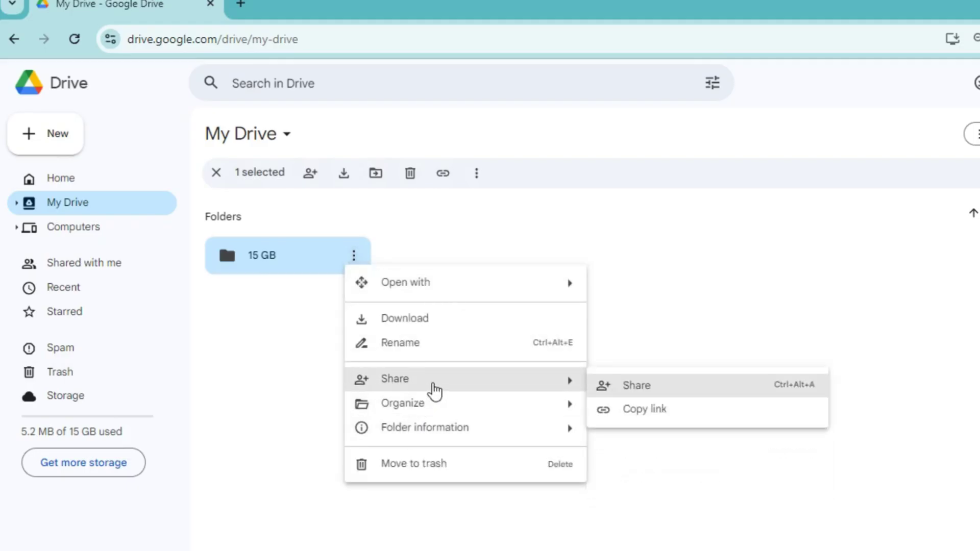
left_click(637, 388)
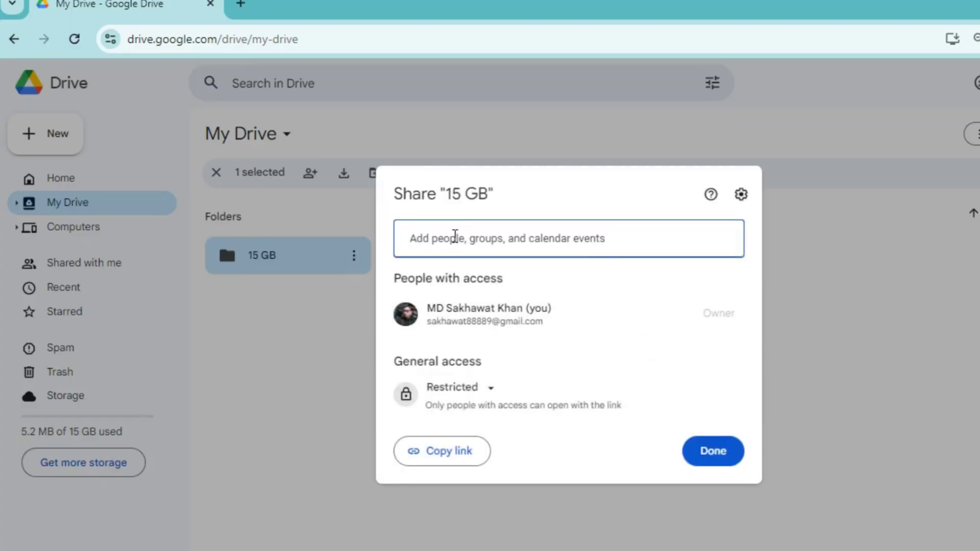
key("ctrl+v")
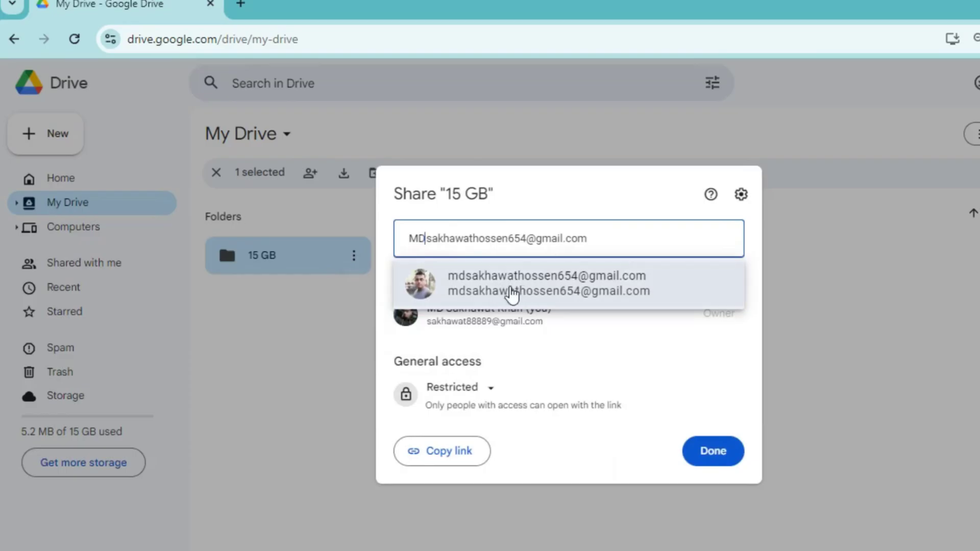
left_click(547, 286)
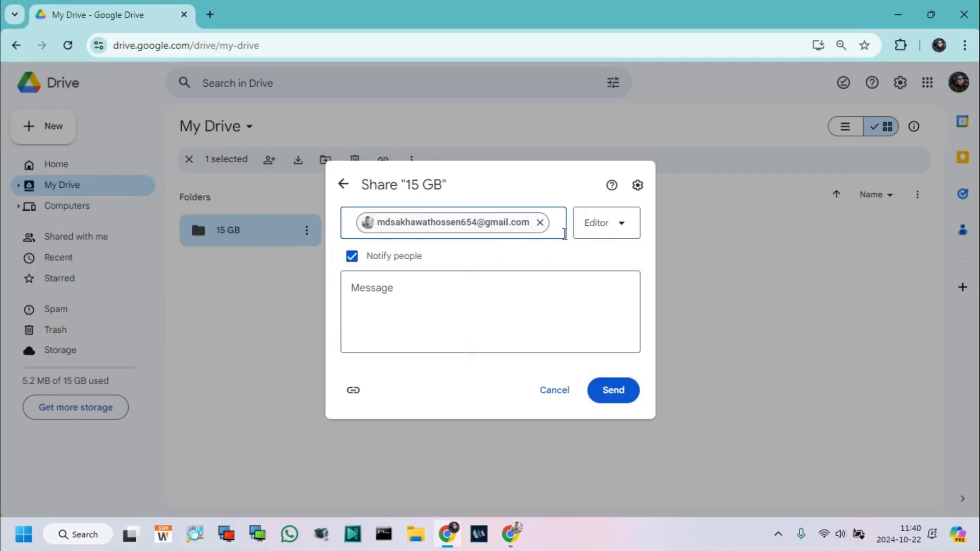
left_click(623, 227)
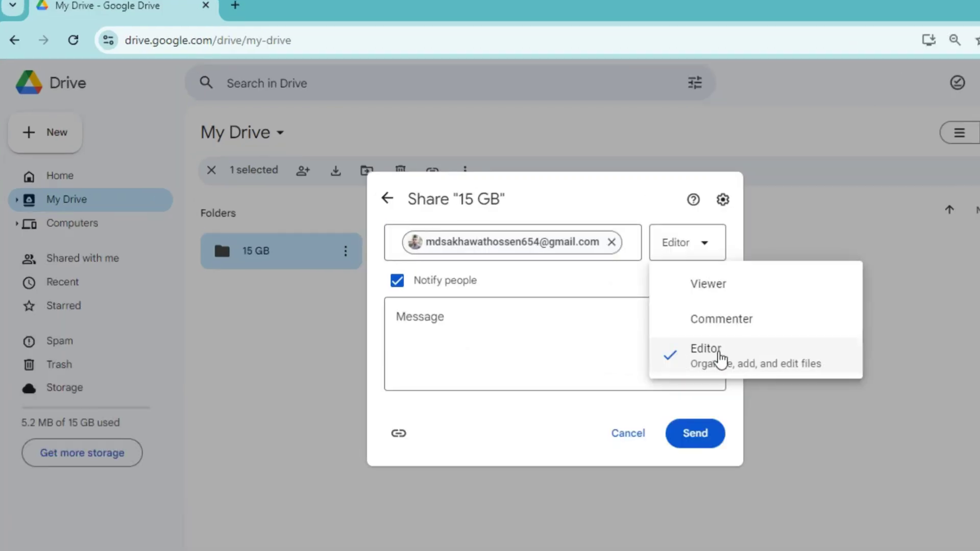
left_click(721, 360)
left_click(450, 326)
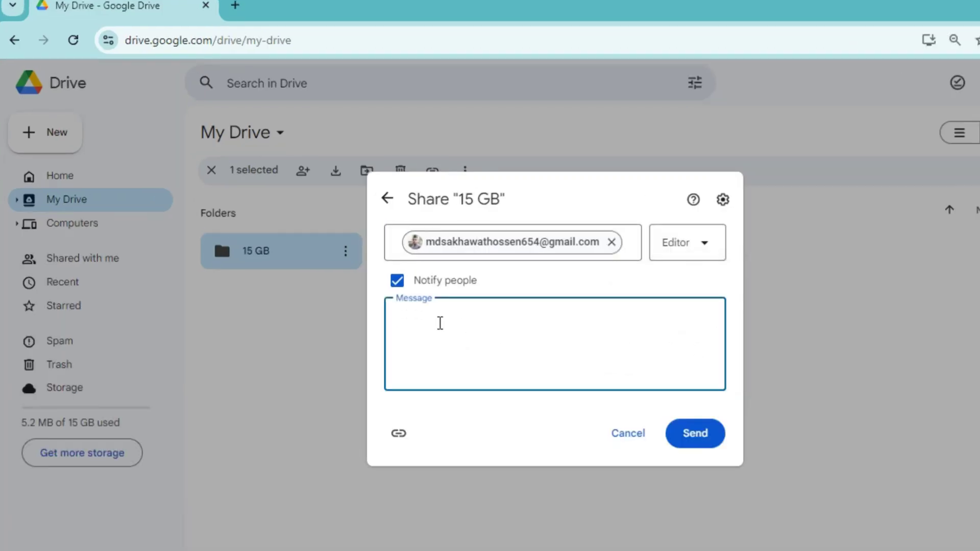
left_click(701, 437)
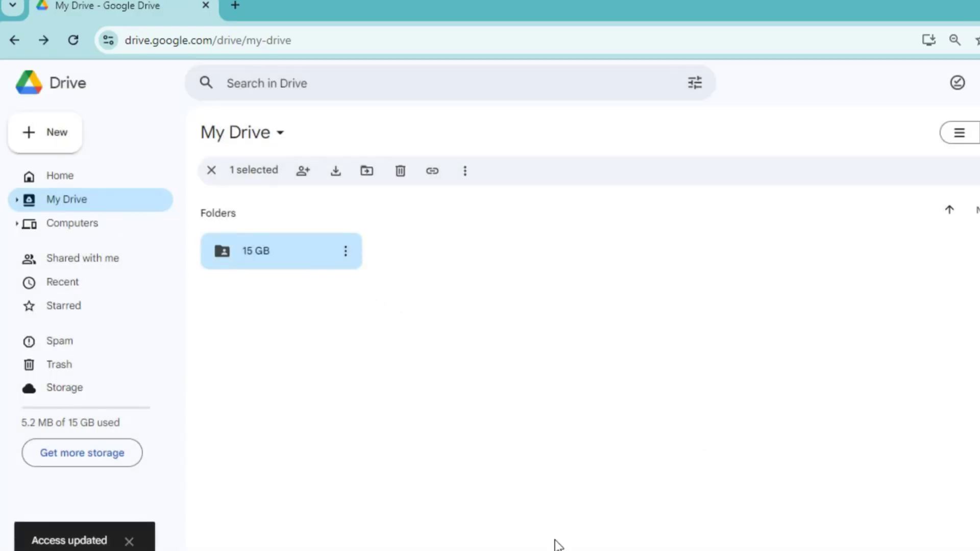
- Bring the full account's Drive window forward, reload it, and check Shared with me
mouse_move(577, 549)
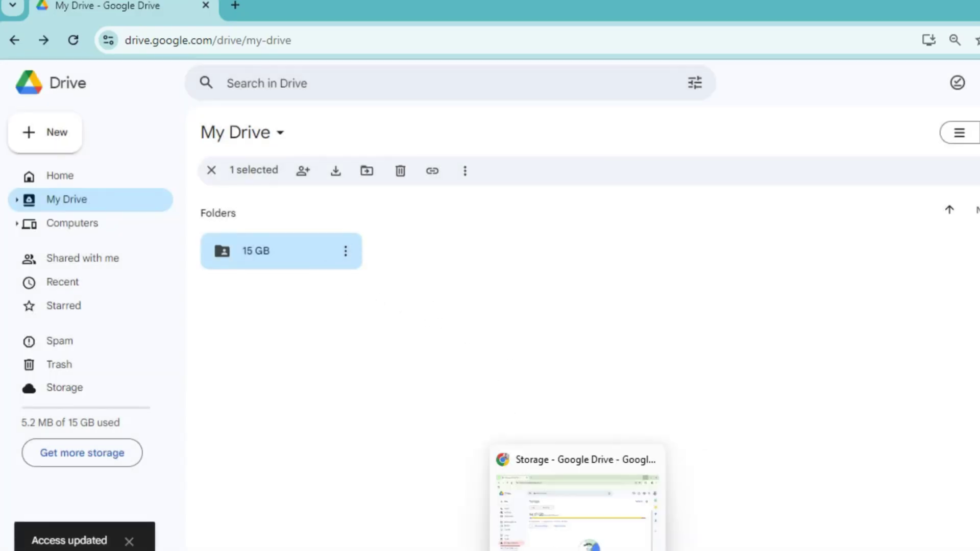
left_click(568, 522)
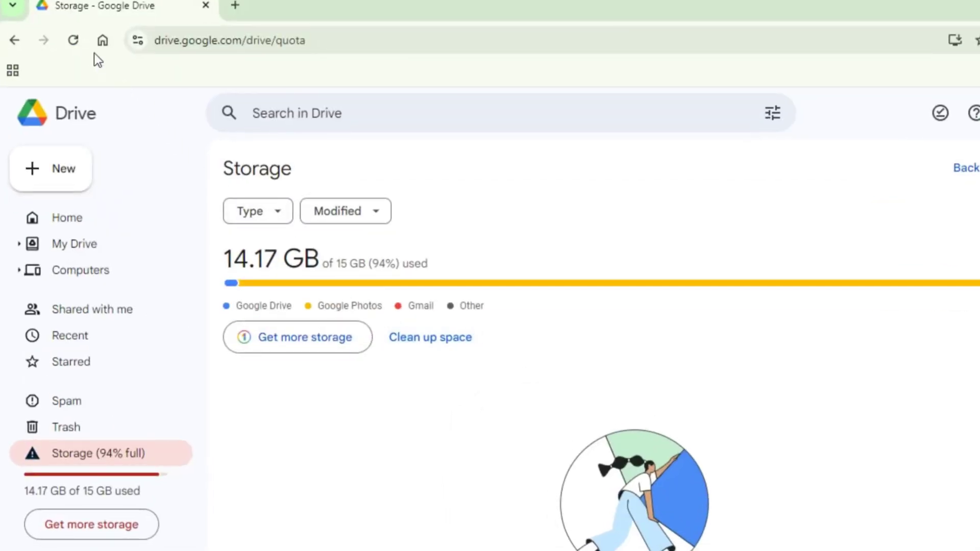
left_click(74, 43)
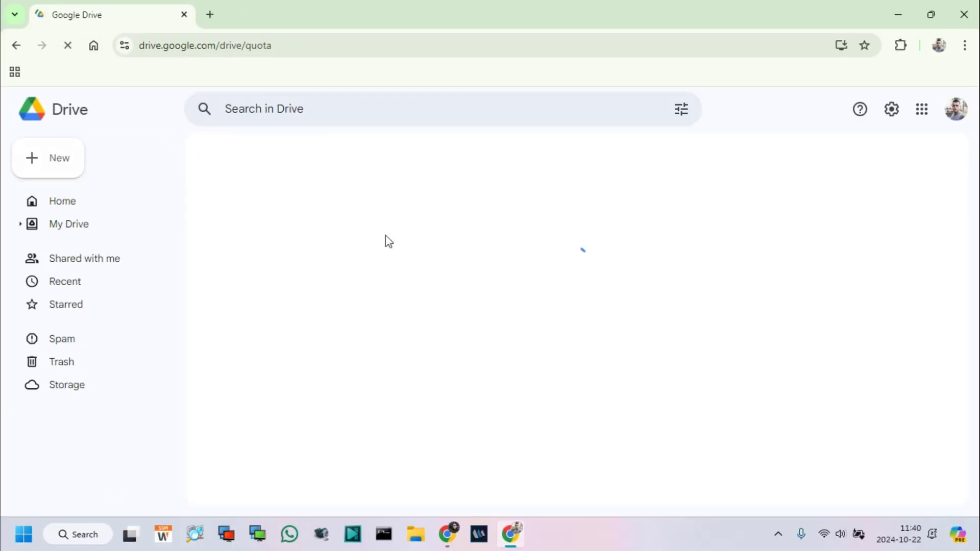
left_click(74, 247)
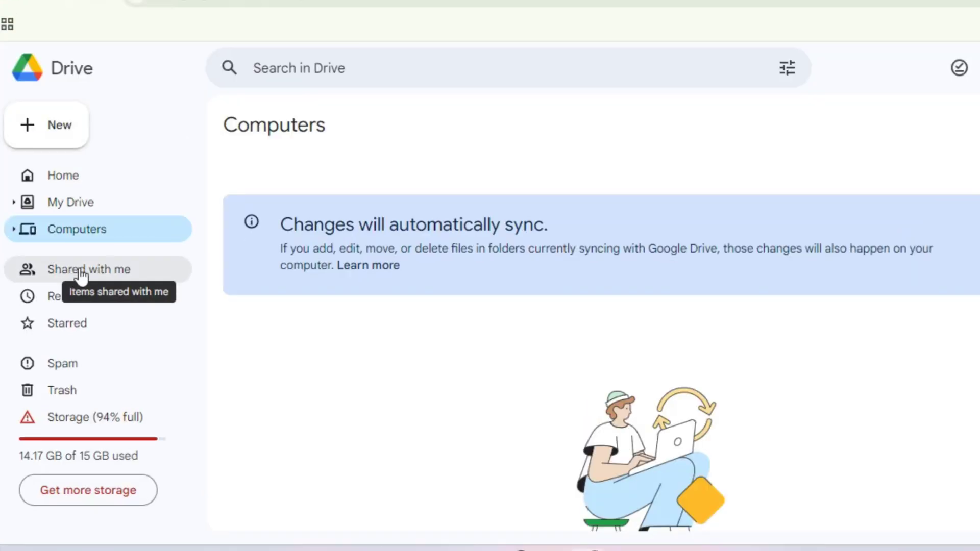
left_click(81, 281)
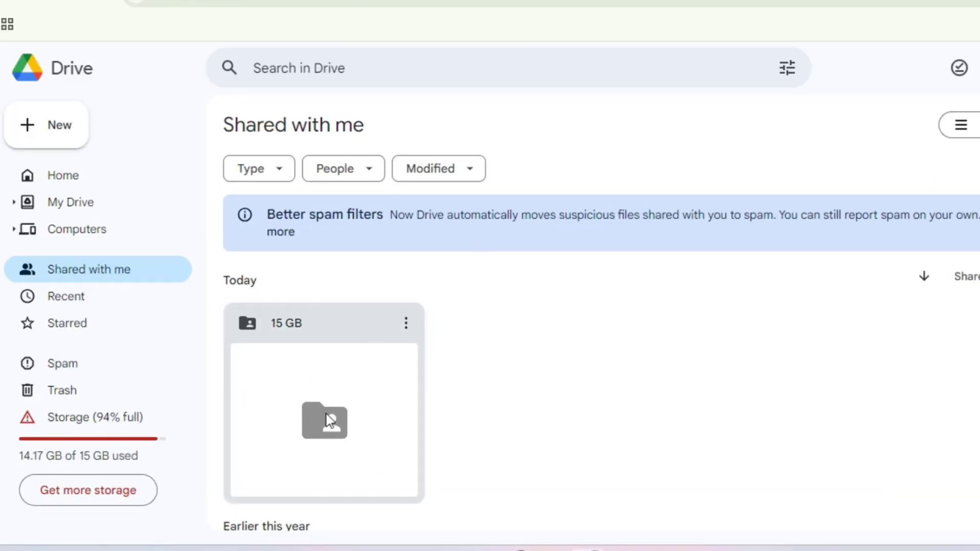
- Open the shared '15 GB' folder, which is currently empty
double_click(326, 414)
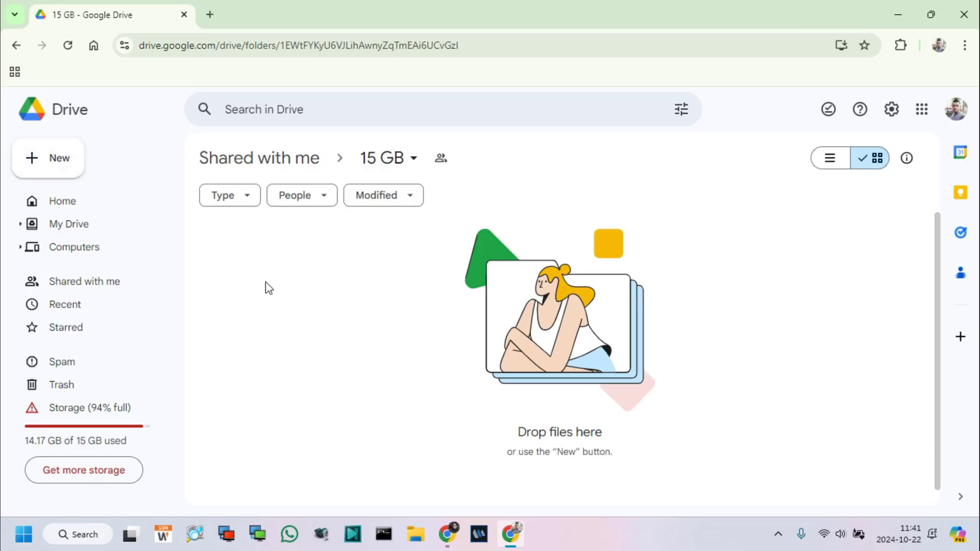
- Upload all five photos from the Desktop Image folder into the shared '15 GB' folder
left_click(59, 163)
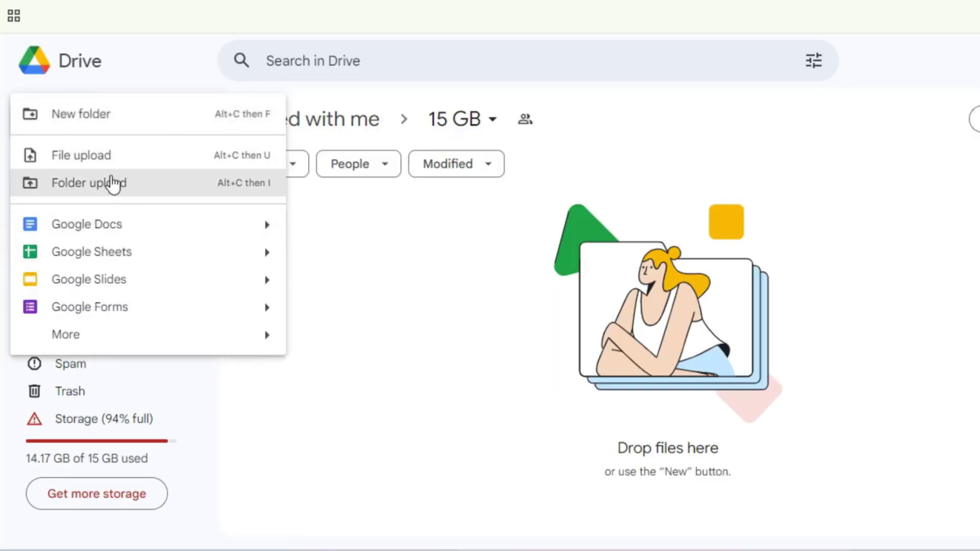
left_click(106, 160)
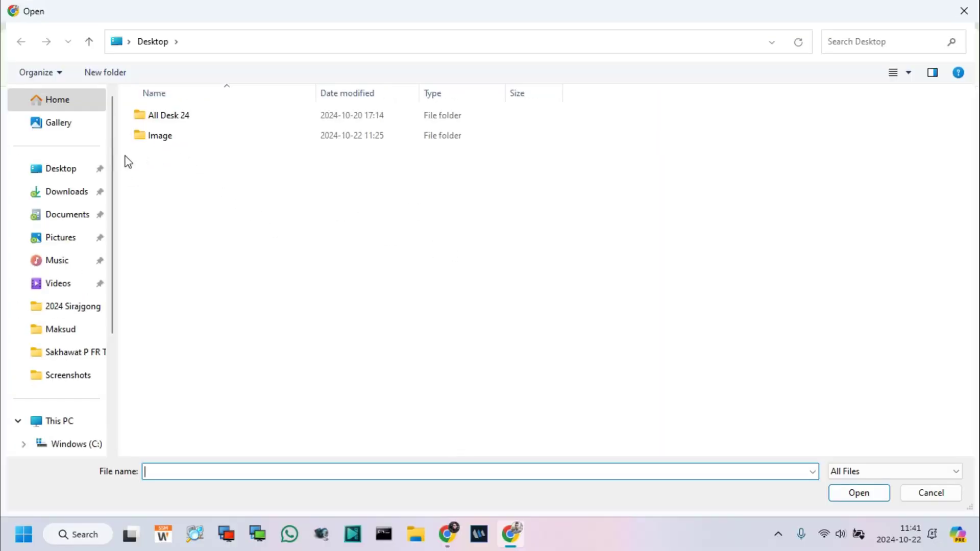
left_click(54, 170)
double_click(161, 139)
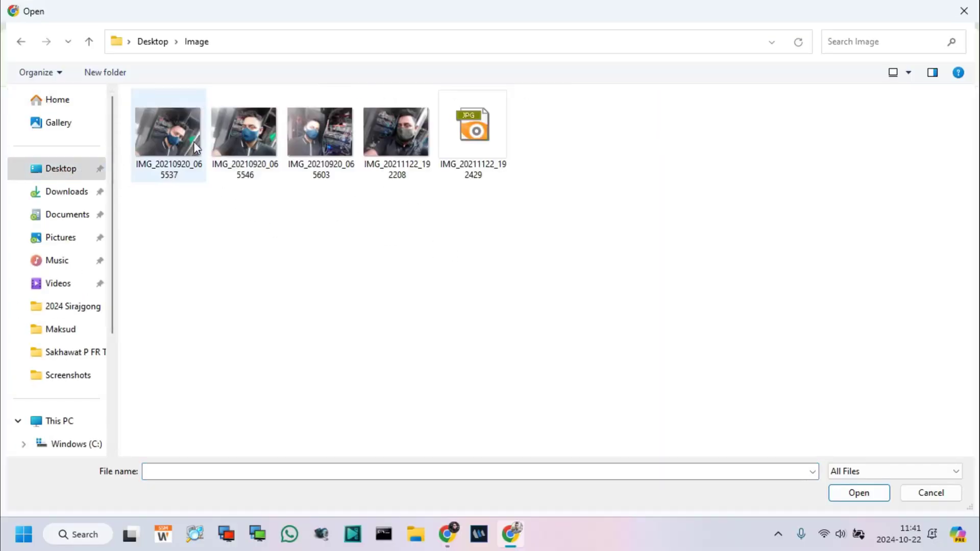
key("ctrl+a")
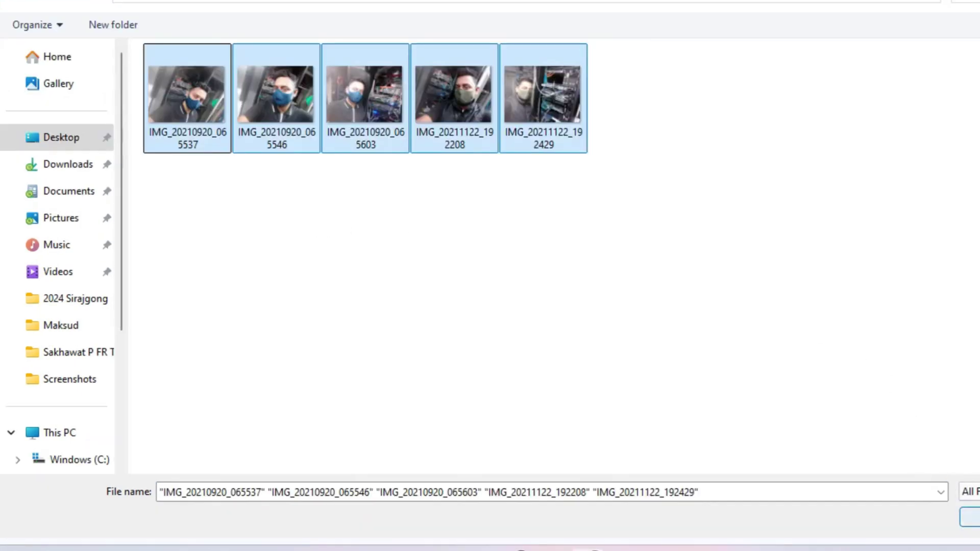
key("Return")
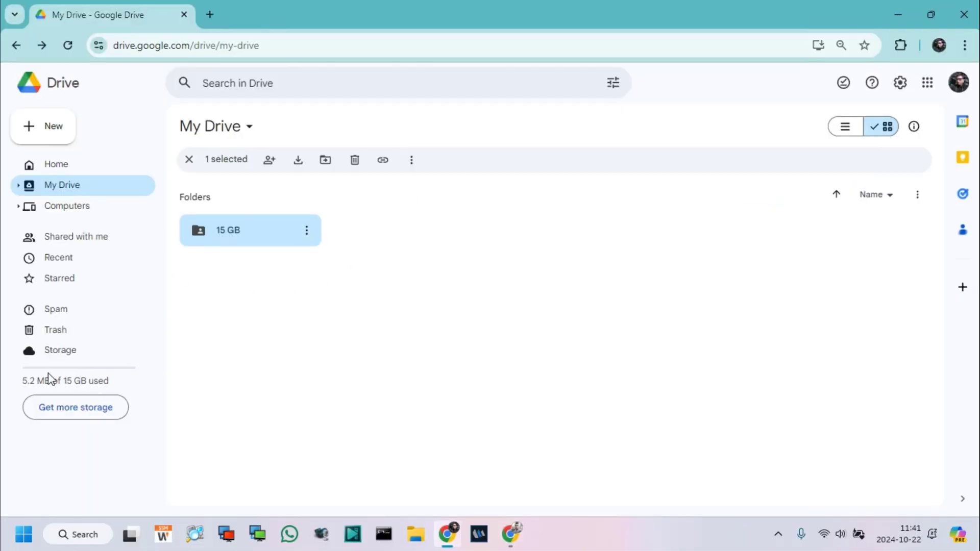
- Confirm the five uploaded photos appear in the '15 GB' folder in both accounts' windows
double_click(228, 230)
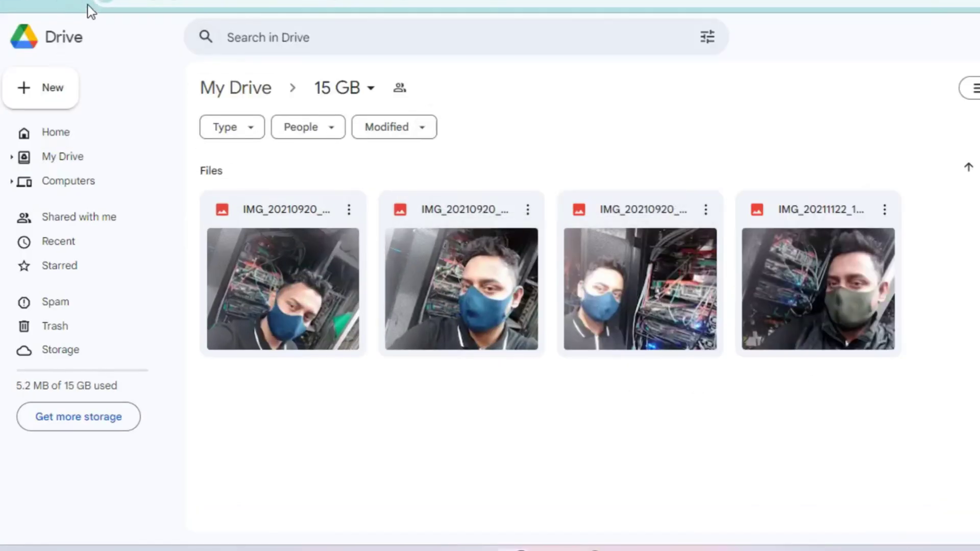
left_click(520, 549)
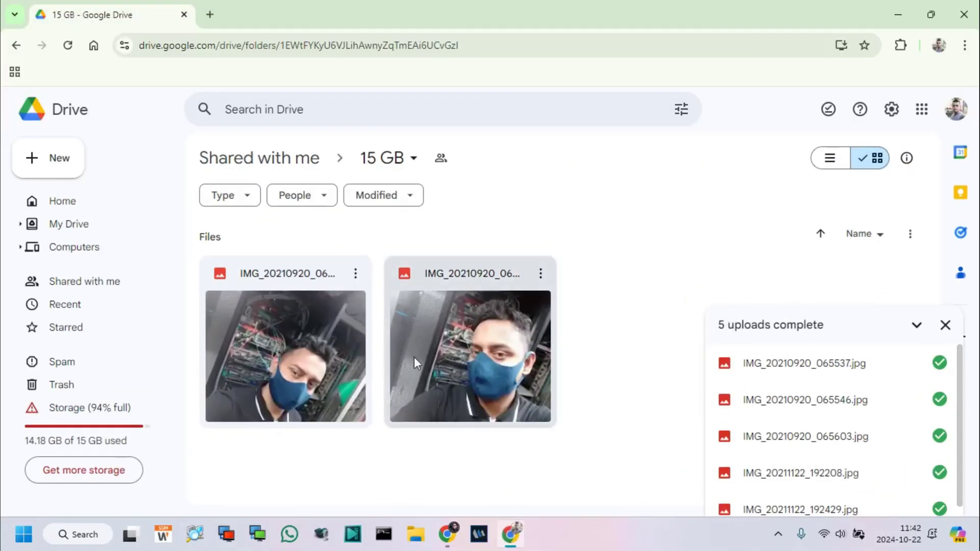
scroll(940, 396, "down", 1)
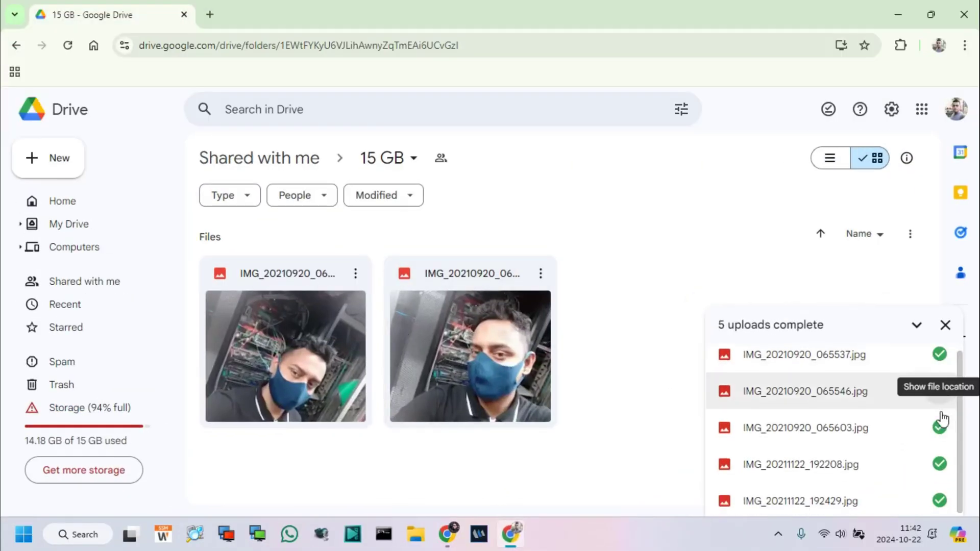
left_click(939, 461)
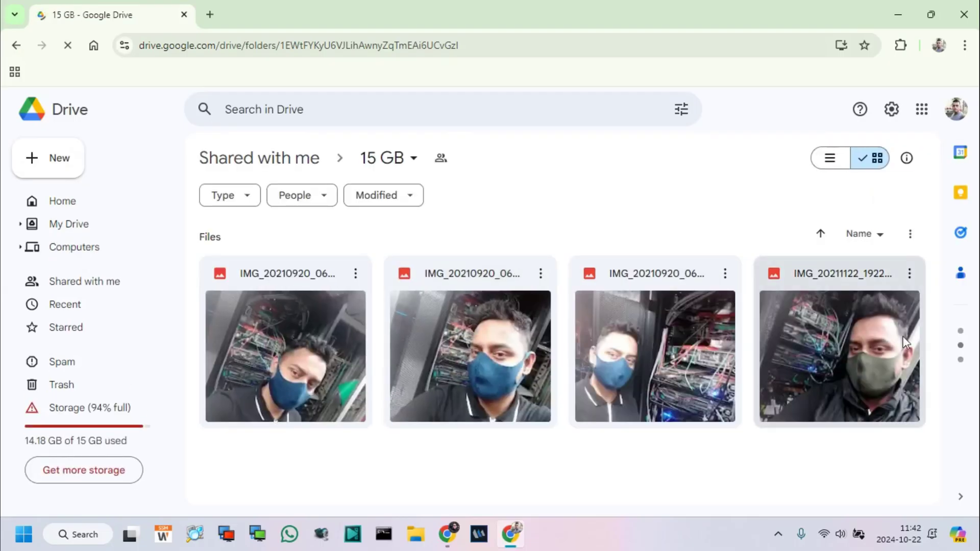
left_click(899, 15)
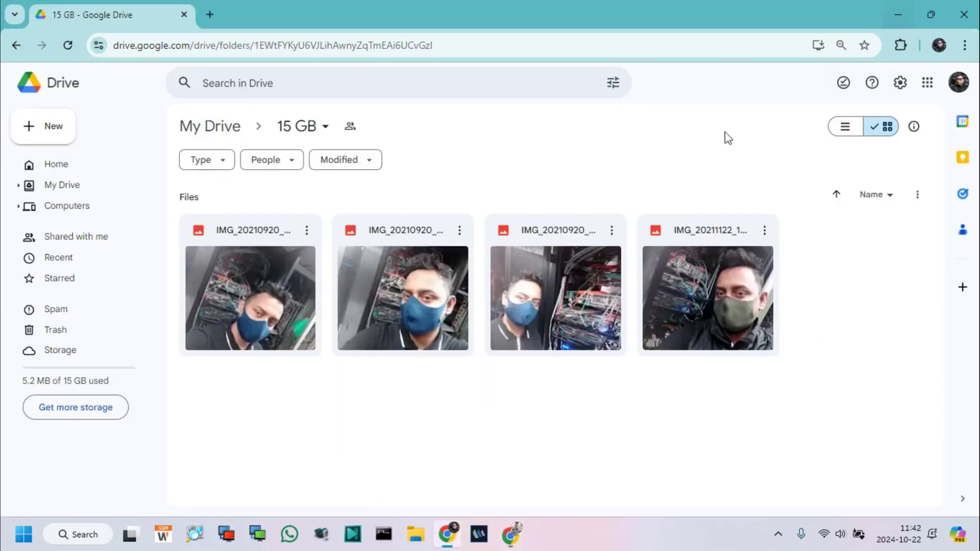
left_click(68, 45)
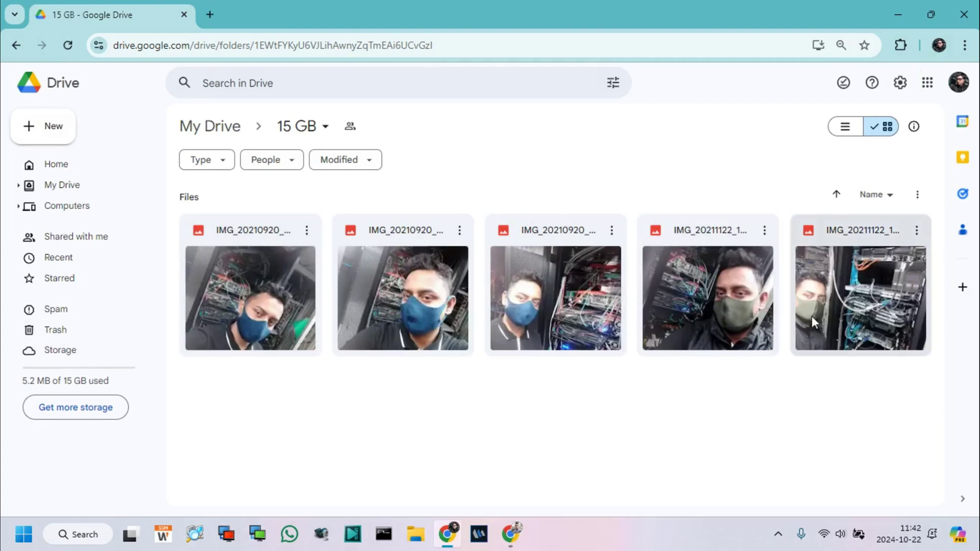
- Delete the five photos from the '15 GB' folder and switch to the full account's window
left_click_drag(877, 286, 274, 275)
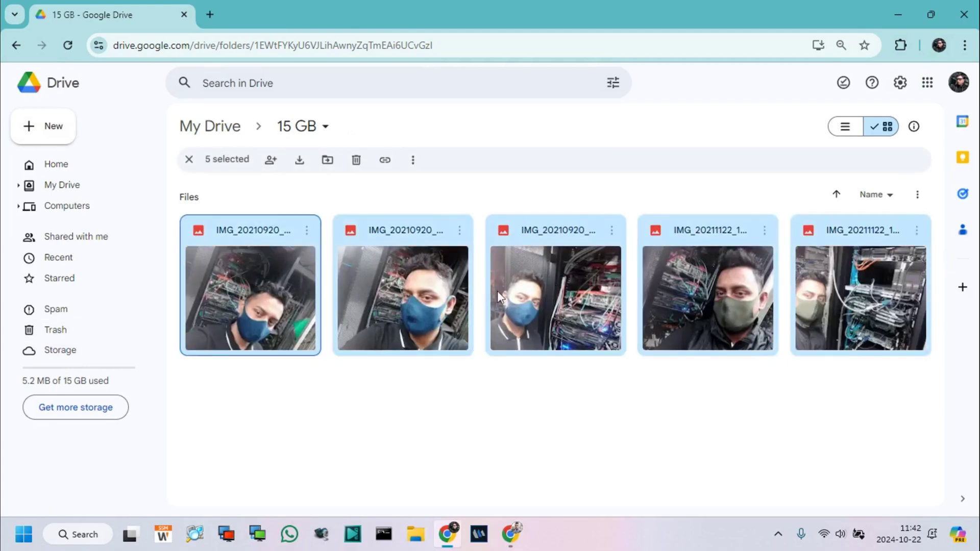
left_click(357, 160)
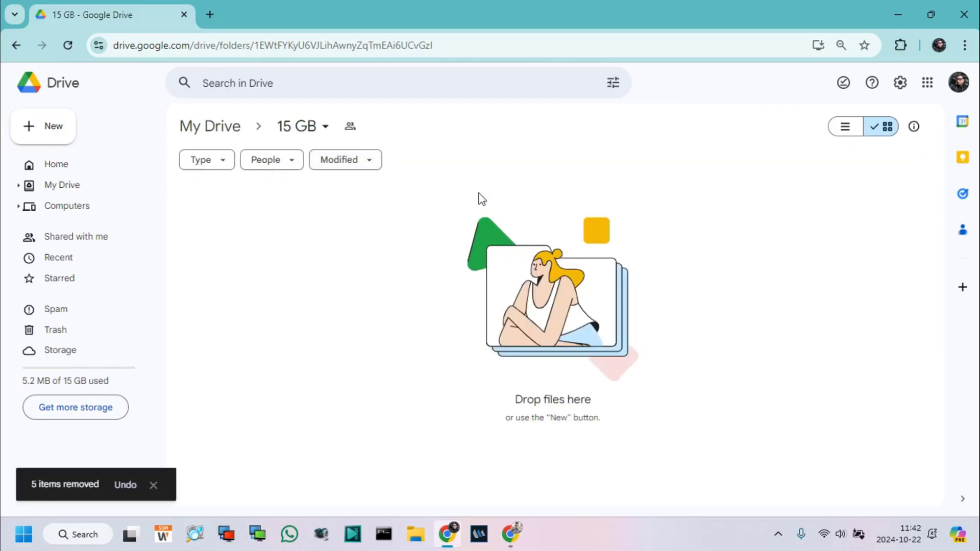
left_click(899, 14)
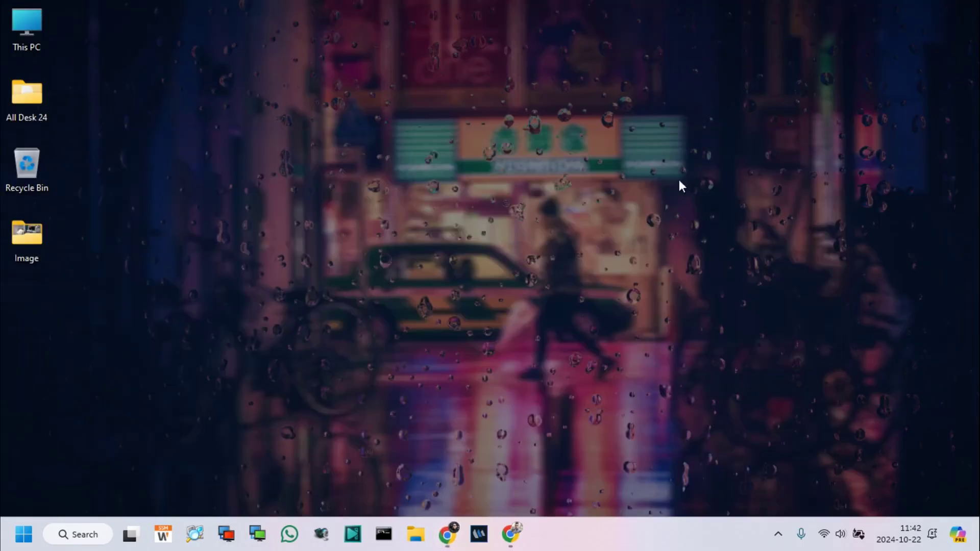
left_click(449, 536)
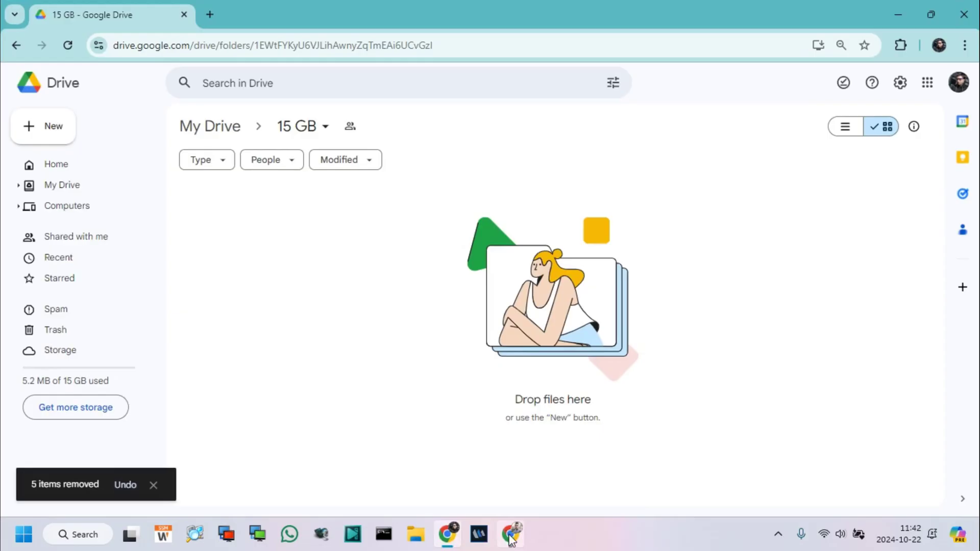
left_click(509, 536)
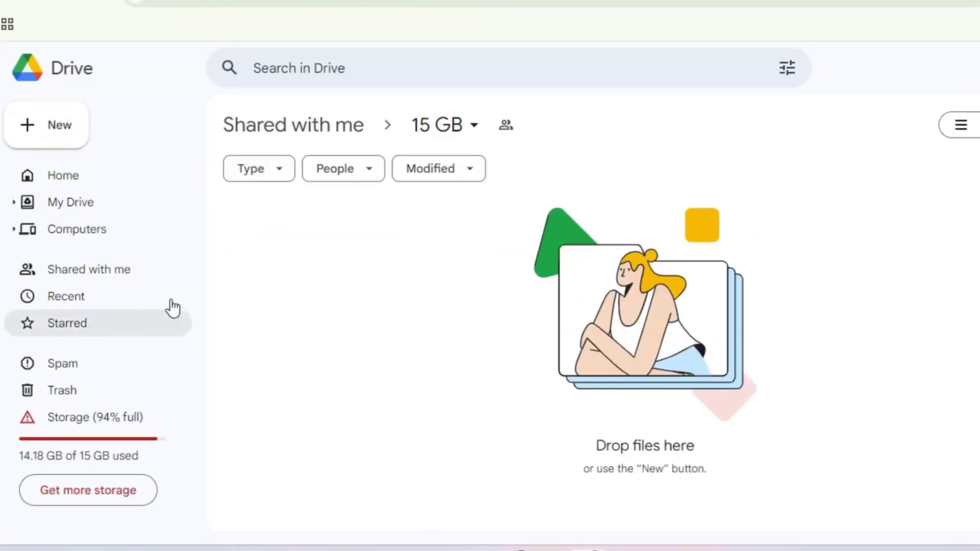
- Check Trash, then confirm the shared '15 GB' folder is now empty
left_click(66, 392)
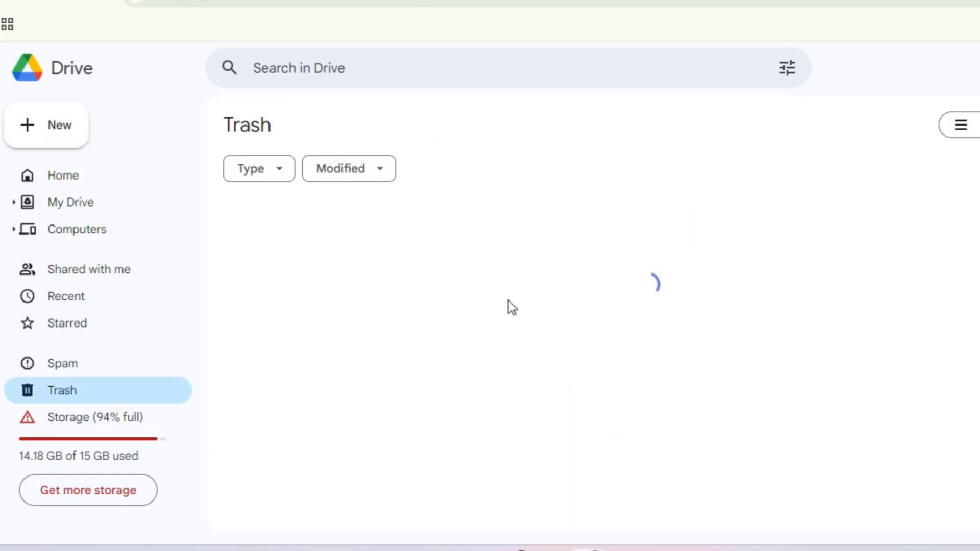
left_click(62, 175)
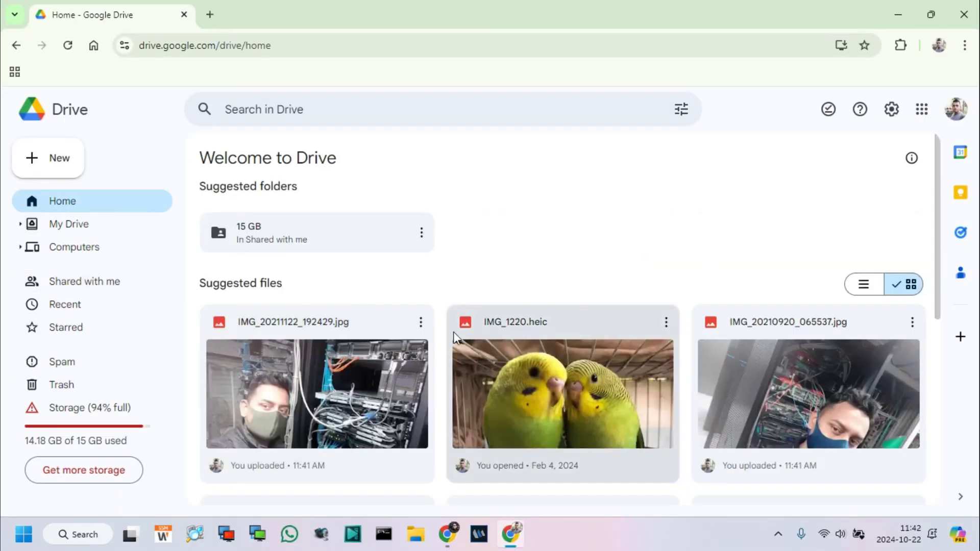
left_click(79, 282)
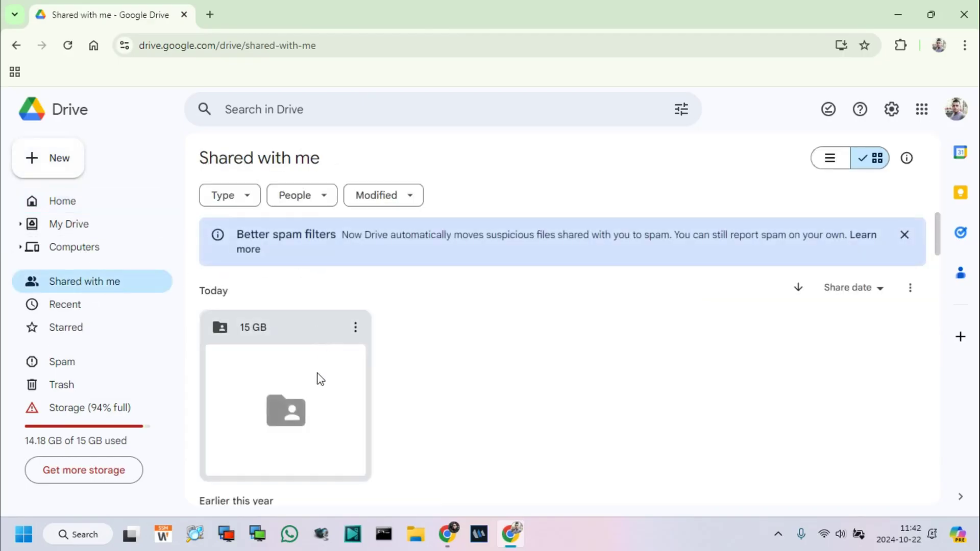
left_click(300, 382)
double_click(299, 382)
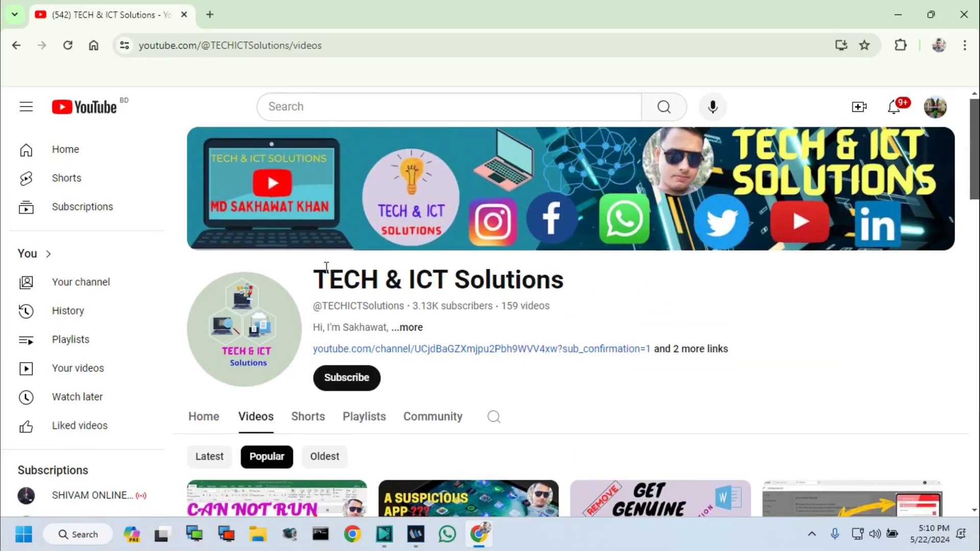
- Subscribe to TECH & ICT Solutions on YouTube and set its bell notifications to All
left_click_drag(321, 267, 558, 269)
left_click(600, 285)
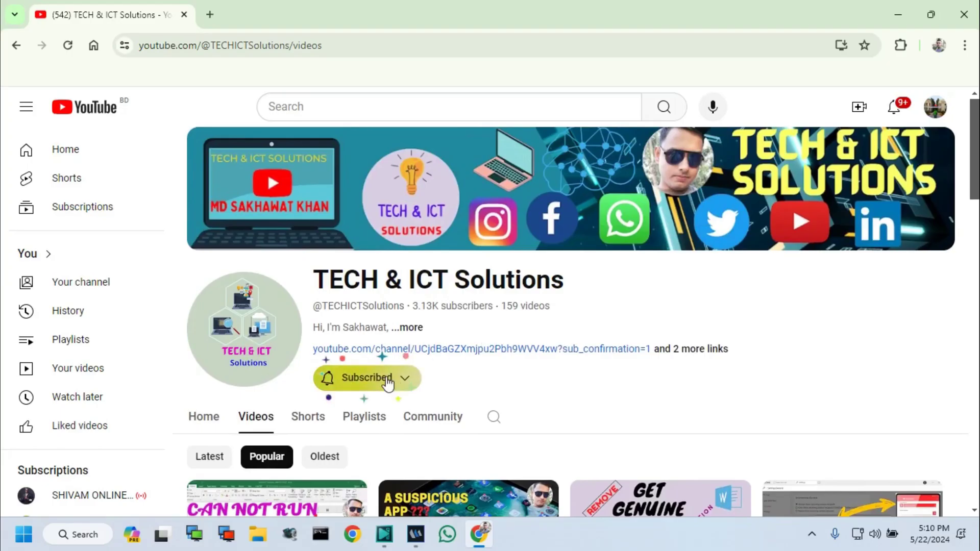
left_click(409, 384)
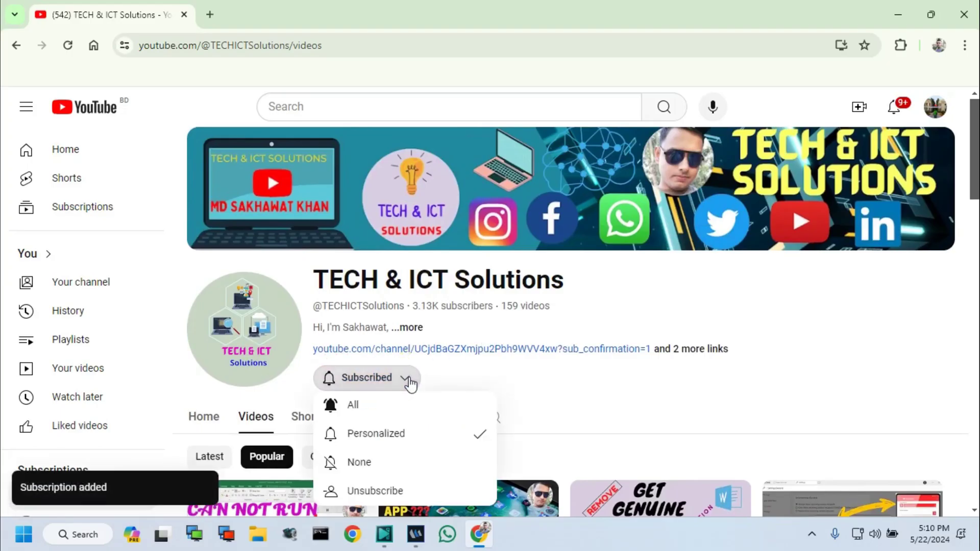
left_click(372, 404)
scroll(466, 383, "down", 3)
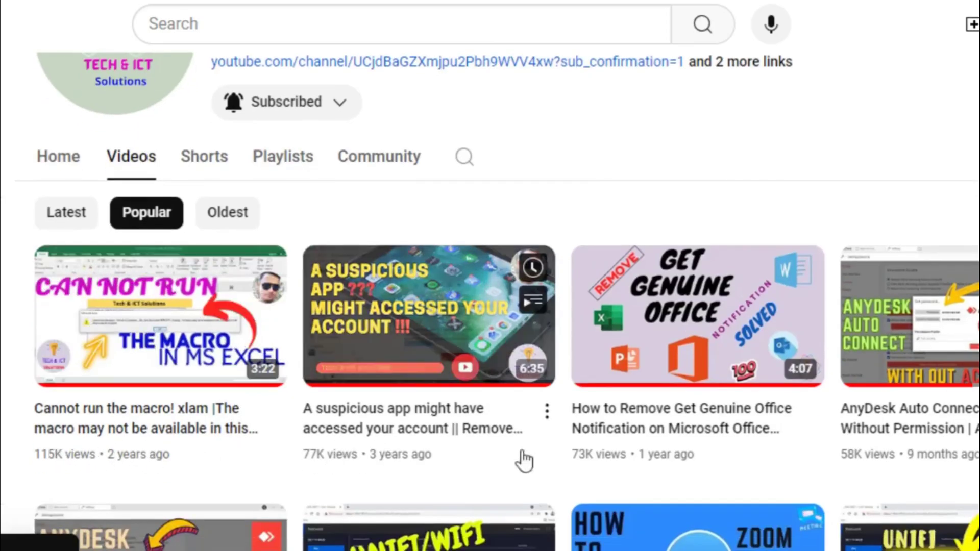
scroll(915, 445, "down", 3)
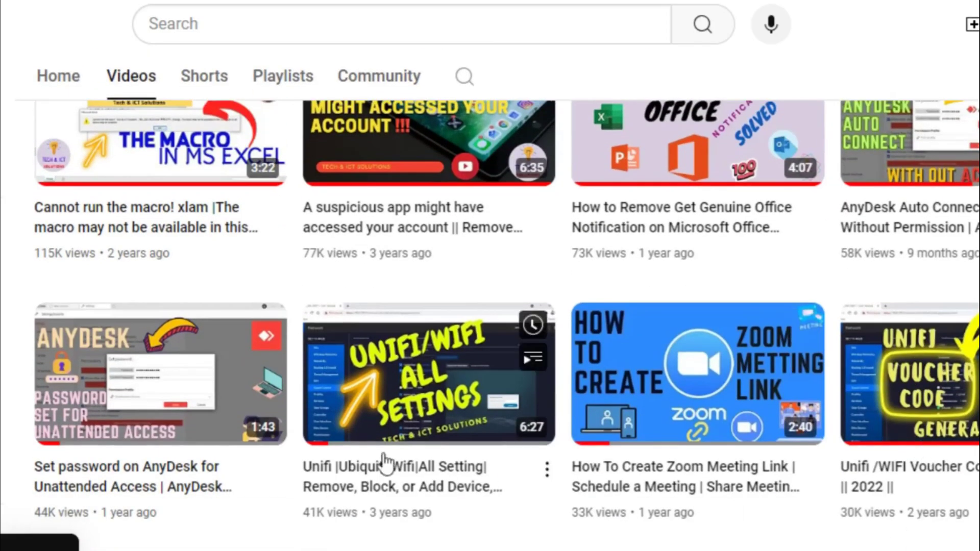